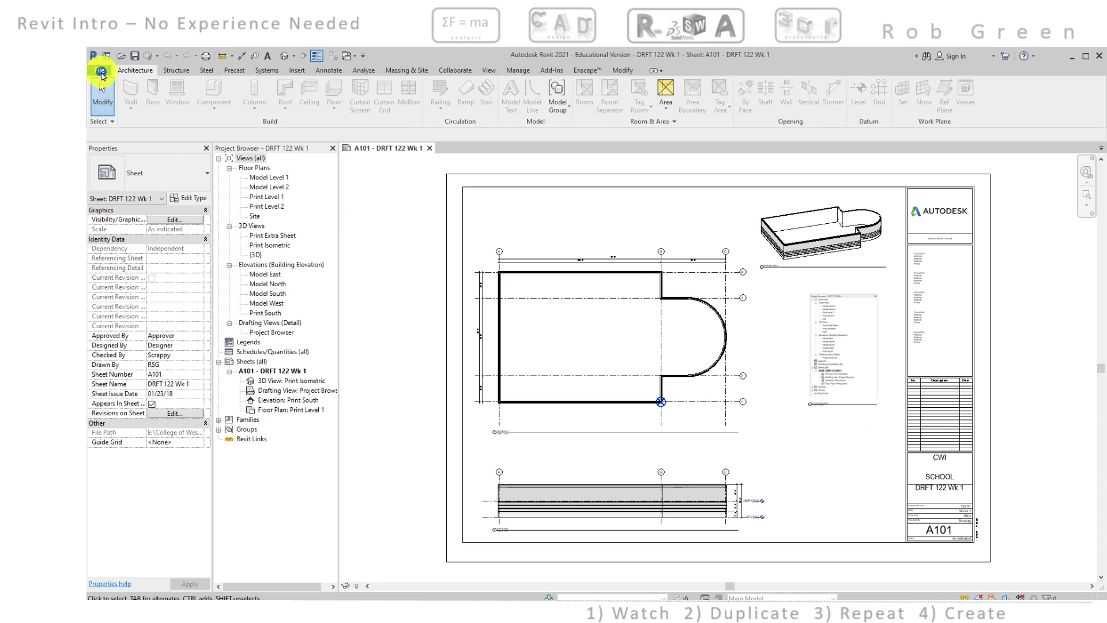
# - Open Revit's Print dialog for sheet A101 from the File menu
pyautogui.click(101, 72)
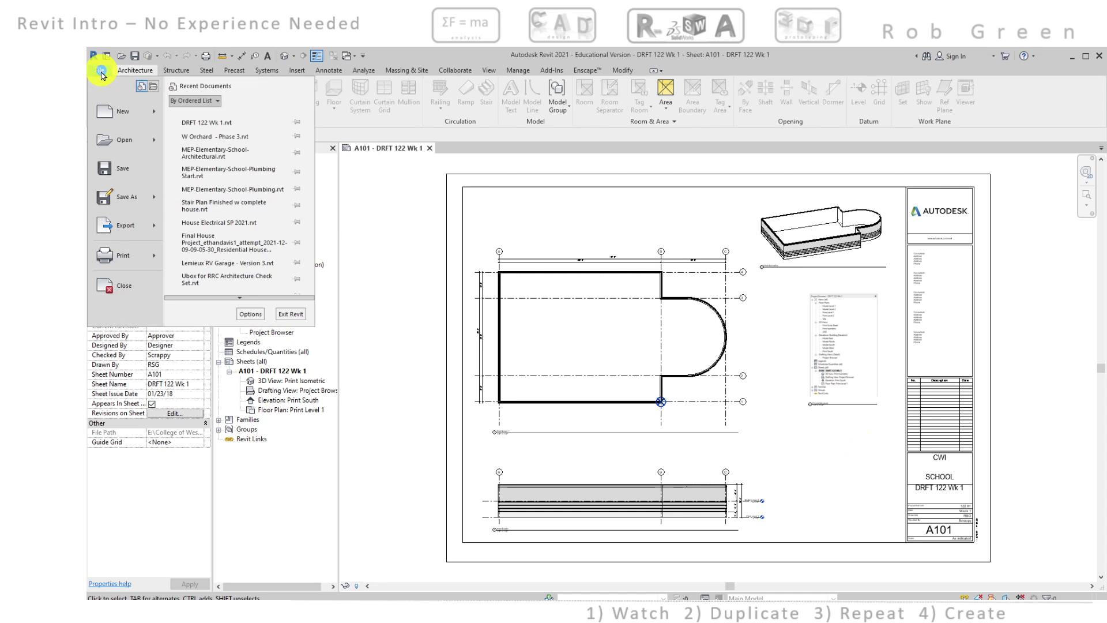
pyautogui.moveTo(129, 257)
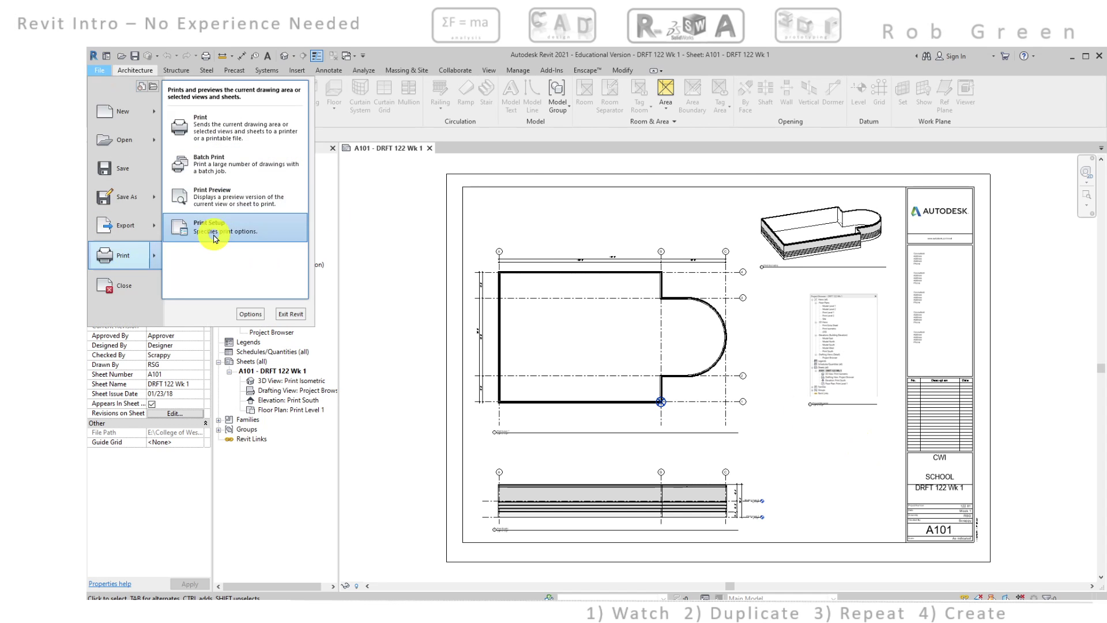
pyautogui.click(245, 128)
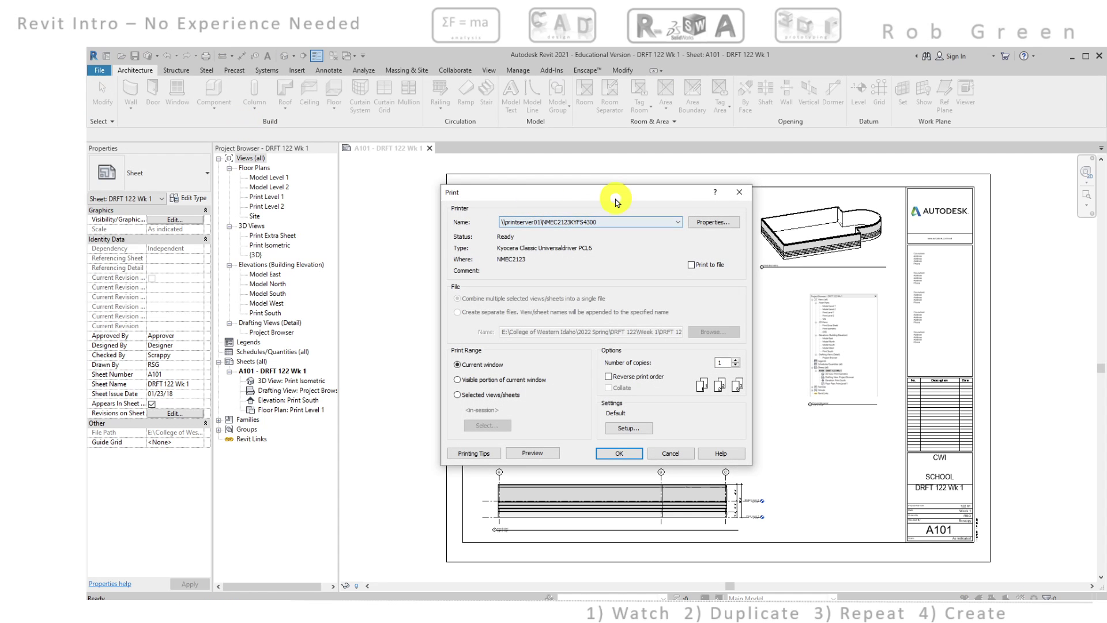
# - Select Bluebeam PDF as the printer in the Print dialog
pyautogui.moveTo(600, 196); pyautogui.dragTo(877, 254)
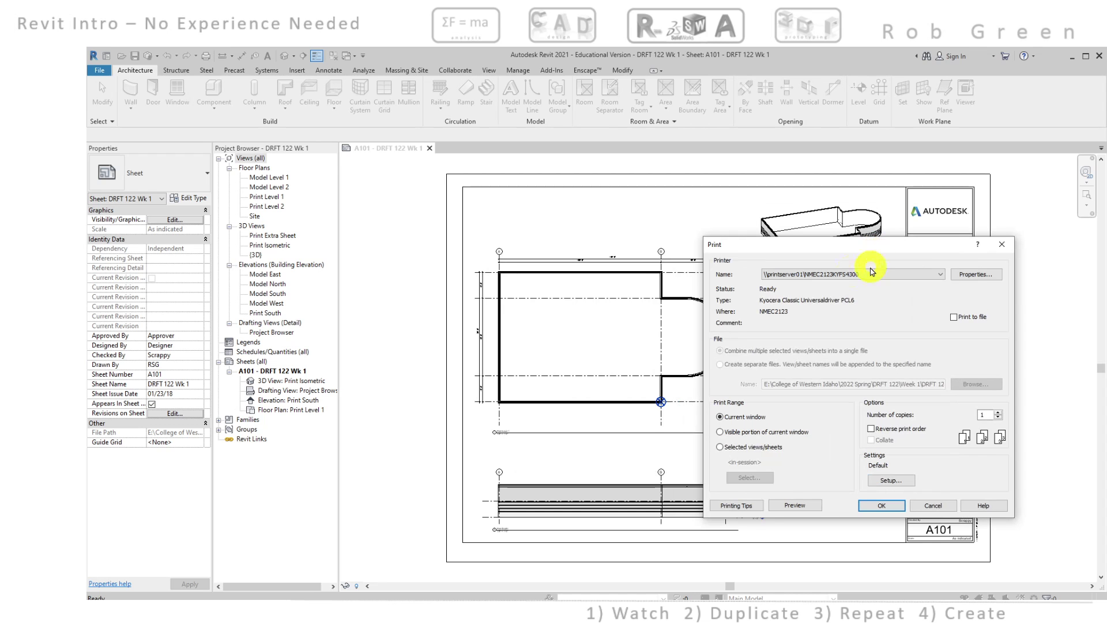
pyautogui.click(940, 277)
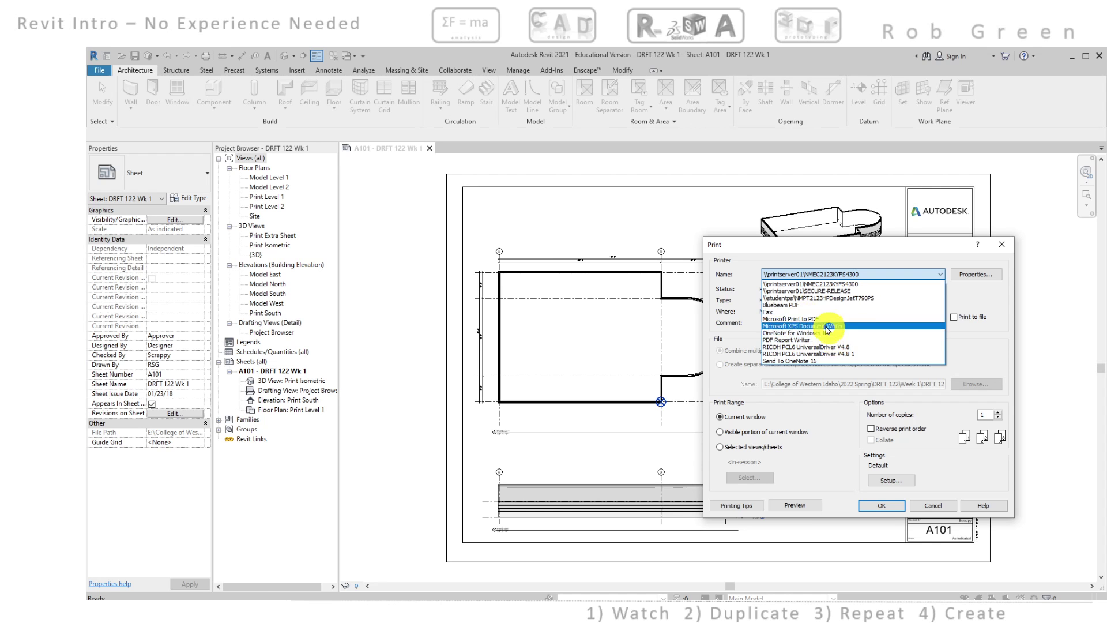
pyautogui.click(785, 305)
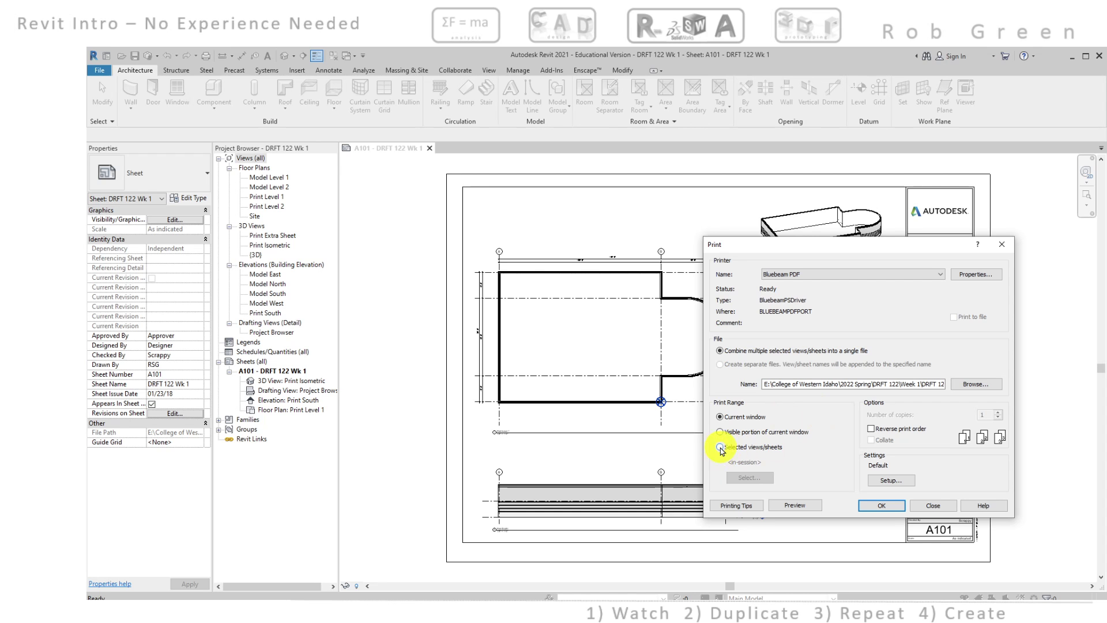
# - Print only selected sheets, checking just Sheet: A101 - DRFT 122 Wk 1
pyautogui.click(720, 447)
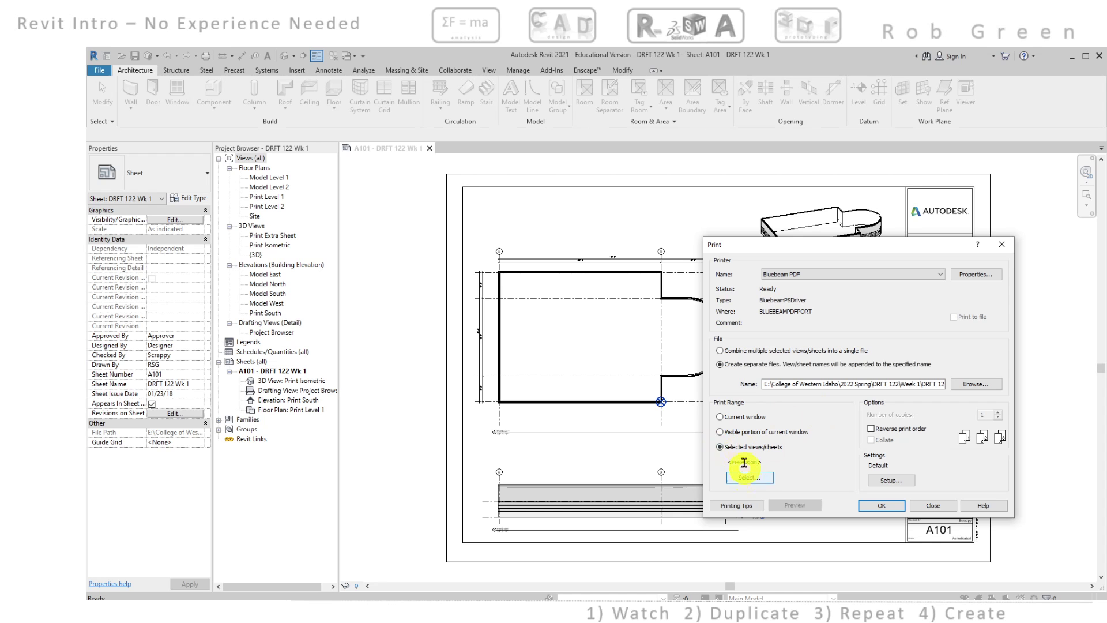
pyautogui.click(748, 479)
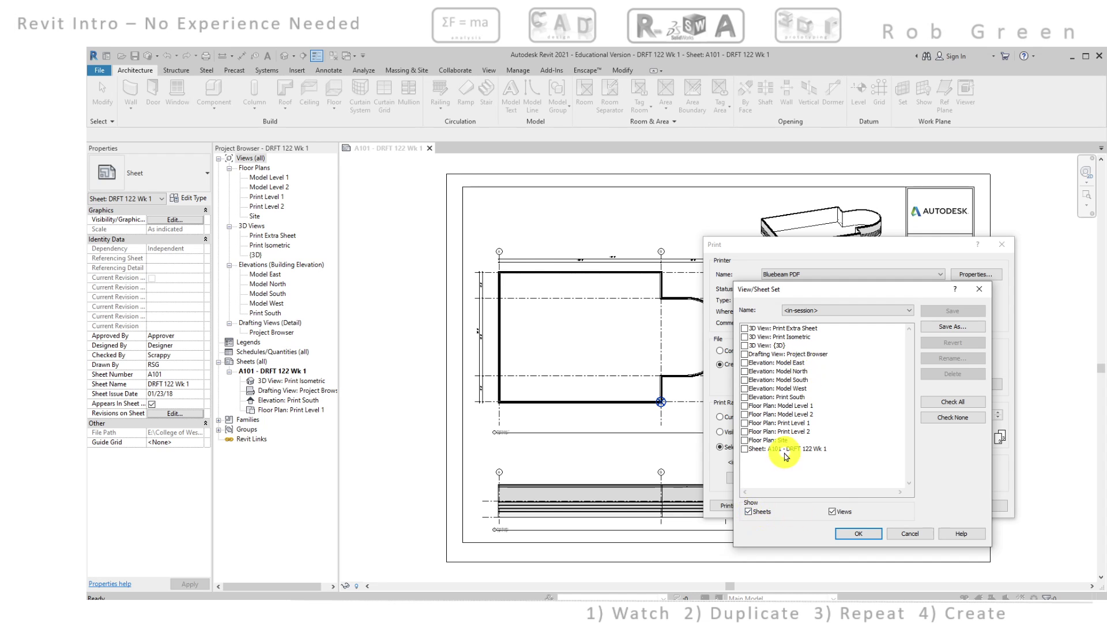
pyautogui.click(832, 511)
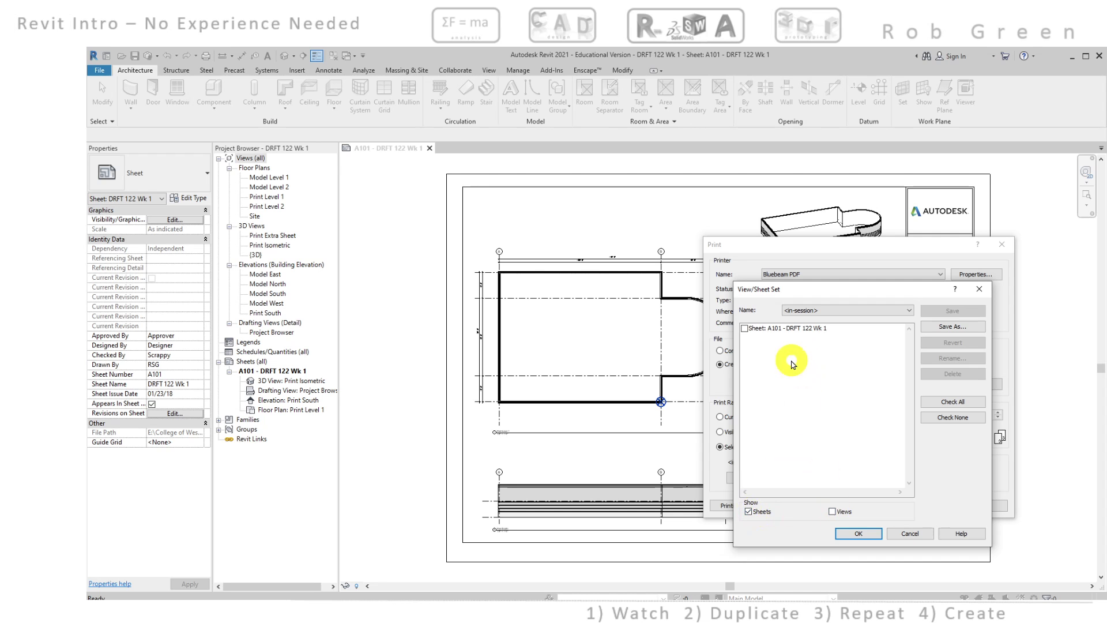
pyautogui.click(744, 328)
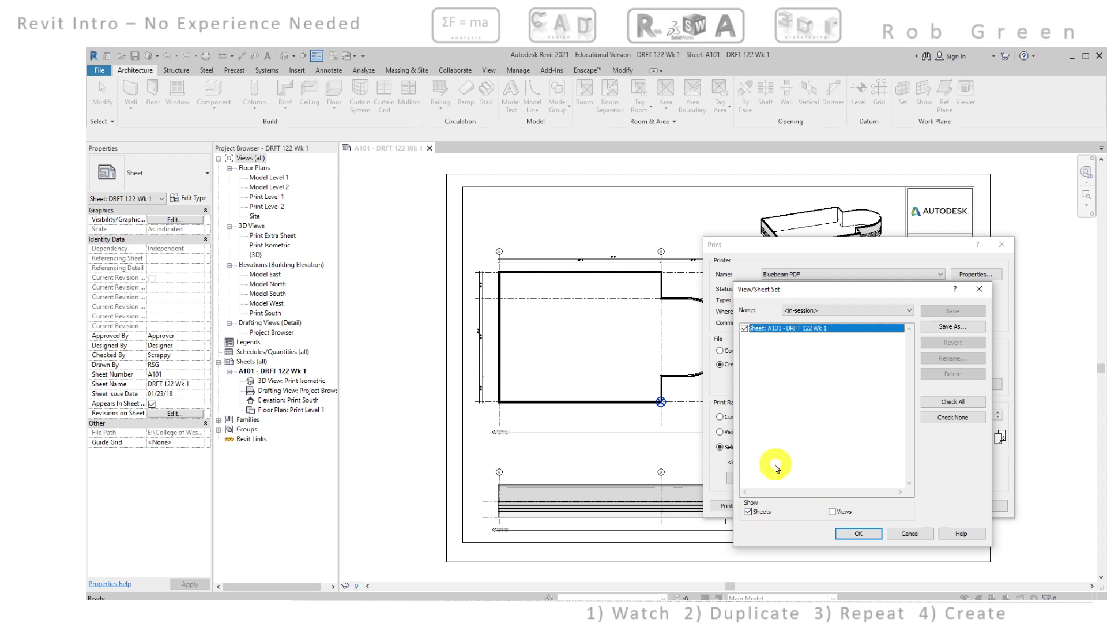
pyautogui.click(857, 533)
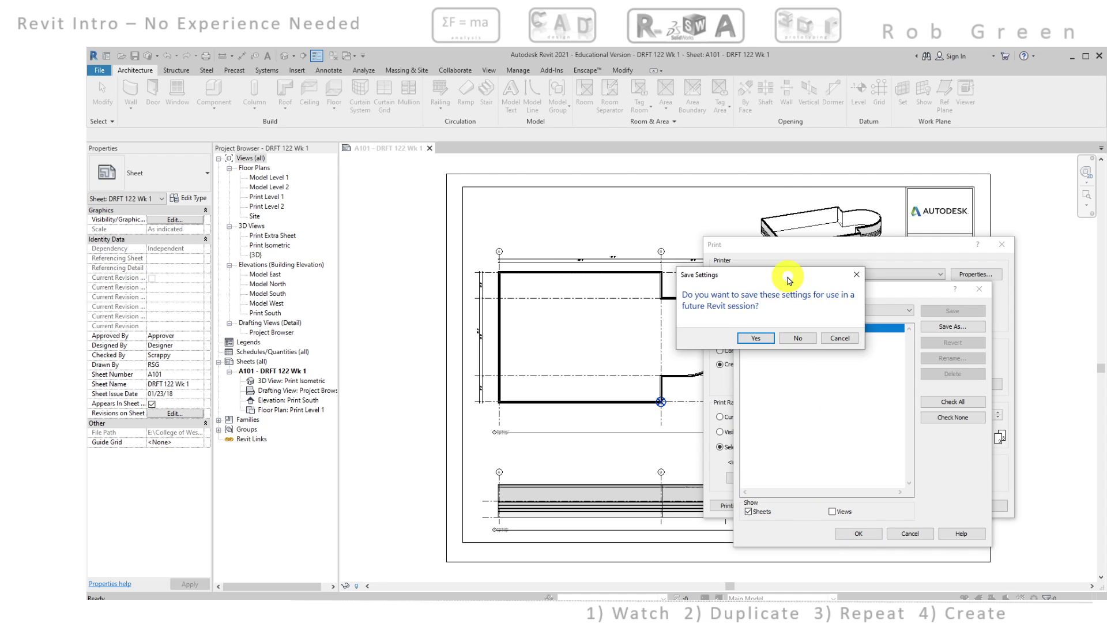
# - Decline saving the A101 sheet selection for future sessions
pyautogui.moveTo(788, 277); pyautogui.dragTo(699, 199)
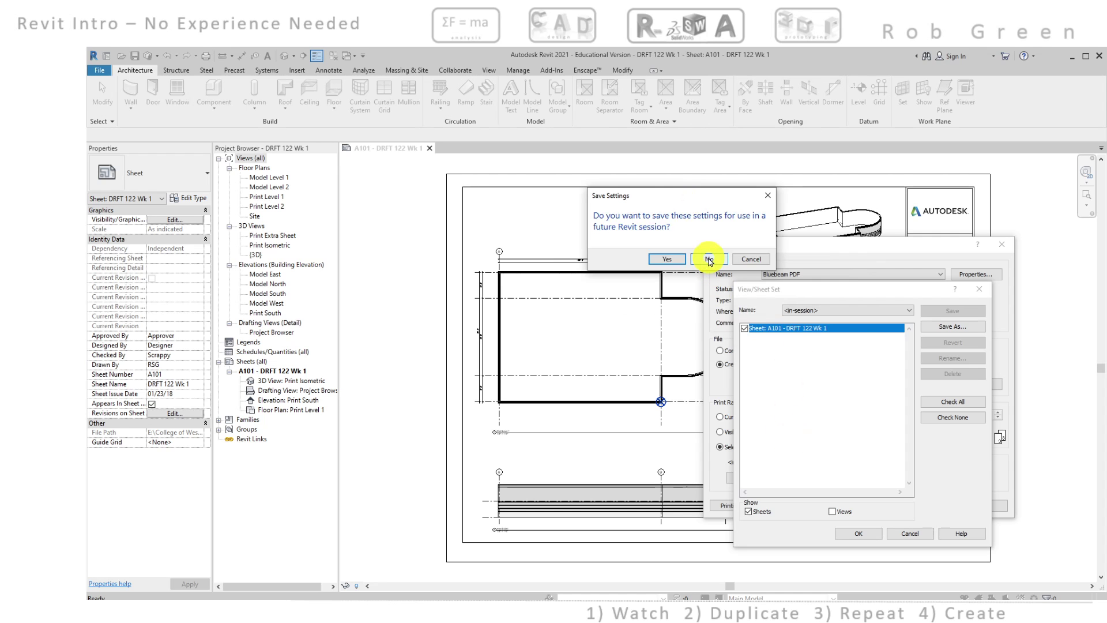
pyautogui.moveTo(693, 204); pyautogui.dragTo(773, 287)
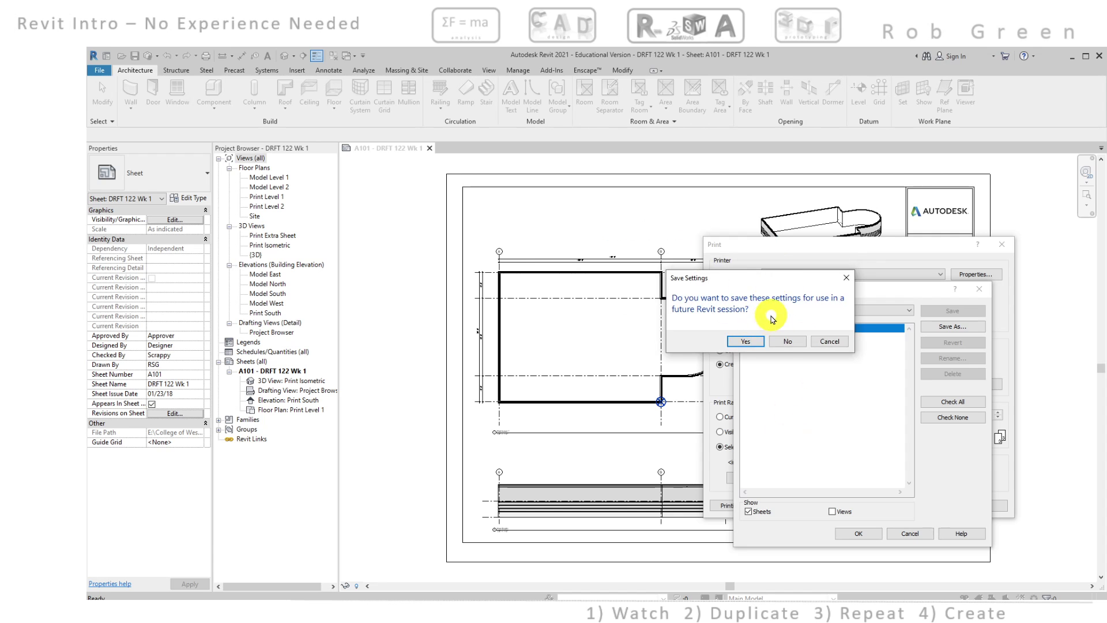
pyautogui.click(788, 341)
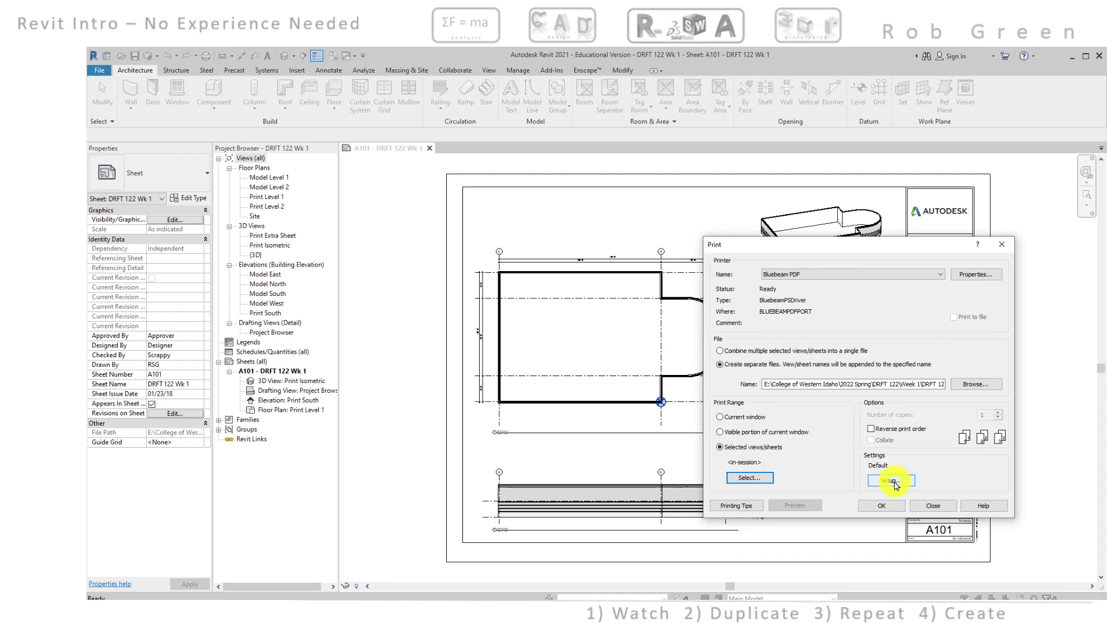
# - Set the paper size to ARCH E1 (30 x 42) and colours to Grayscale
pyautogui.click(891, 481)
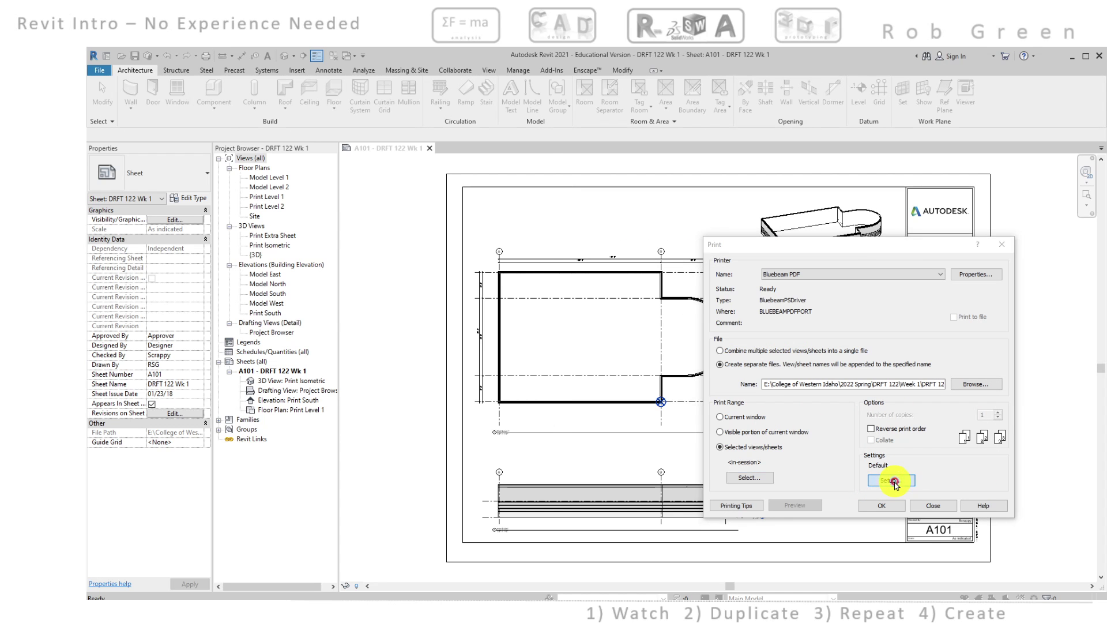
pyautogui.moveTo(439, 152); pyautogui.dragTo(734, 218)
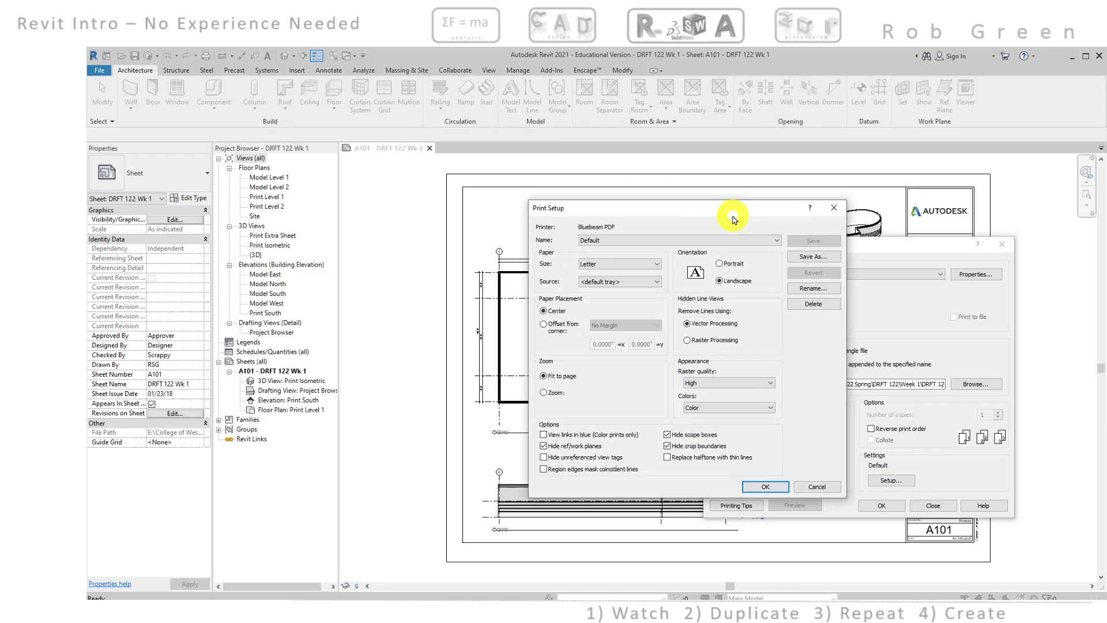
pyautogui.click(618, 267)
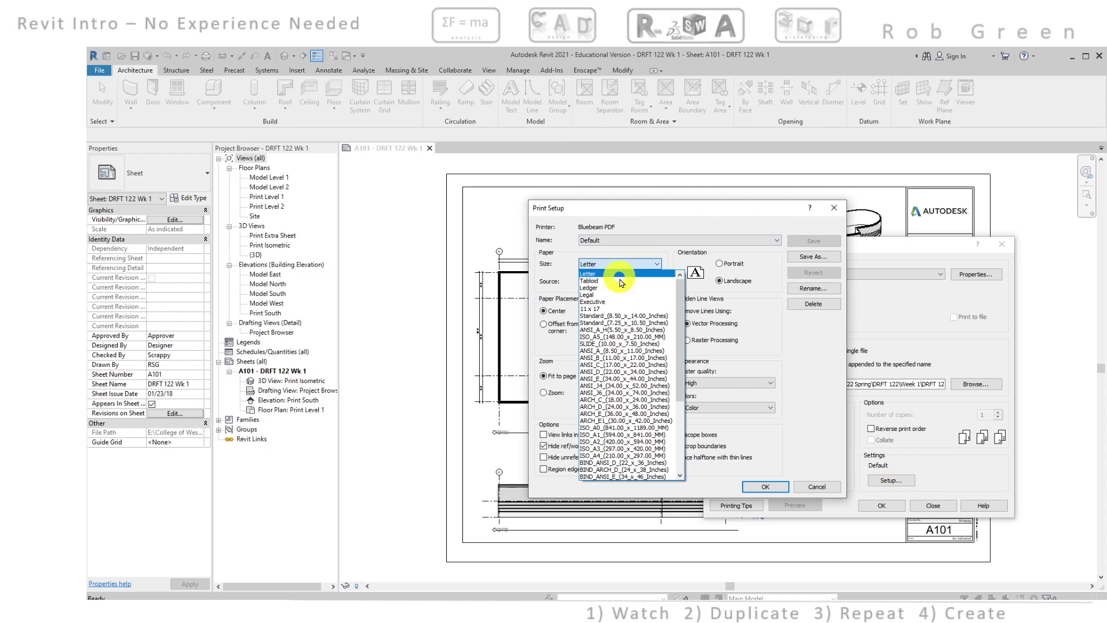
pyautogui.click(657, 422)
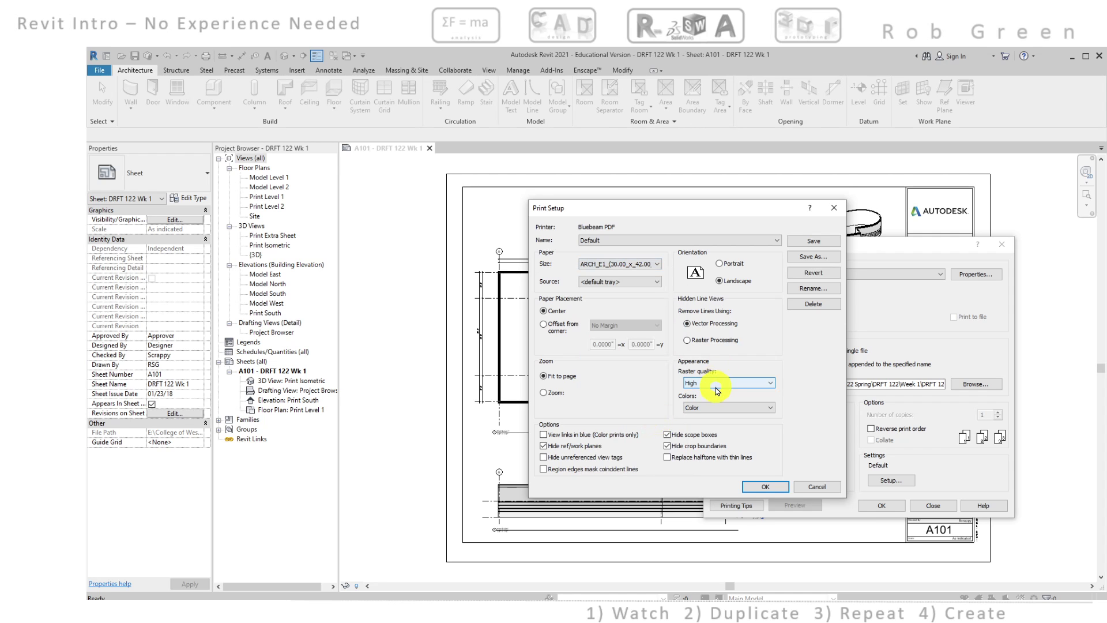
pyautogui.click(723, 407)
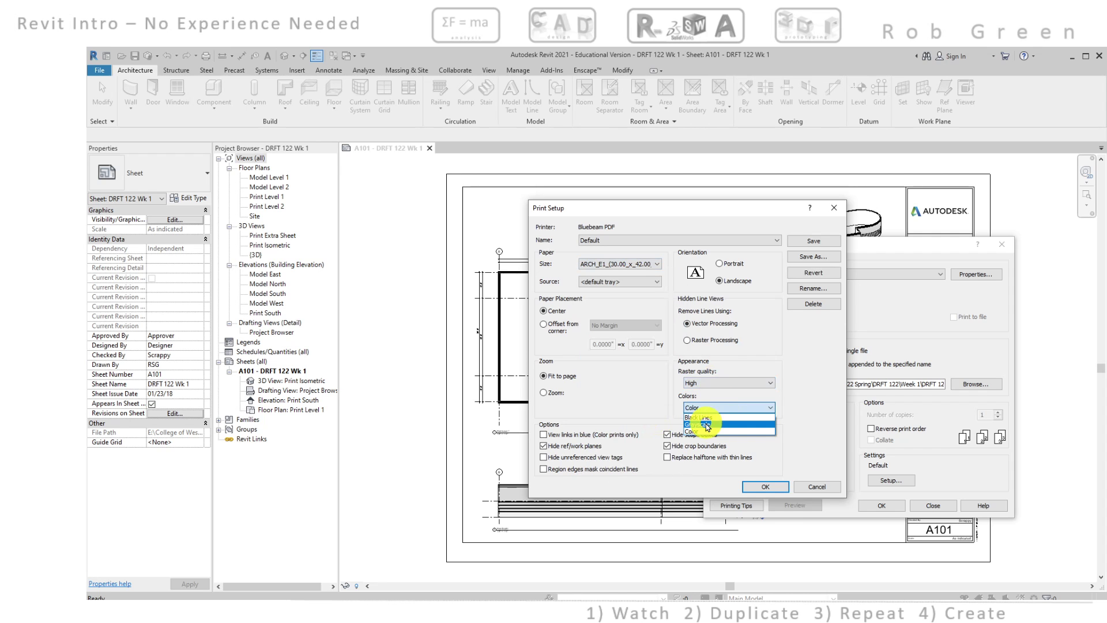
pyautogui.click(707, 426)
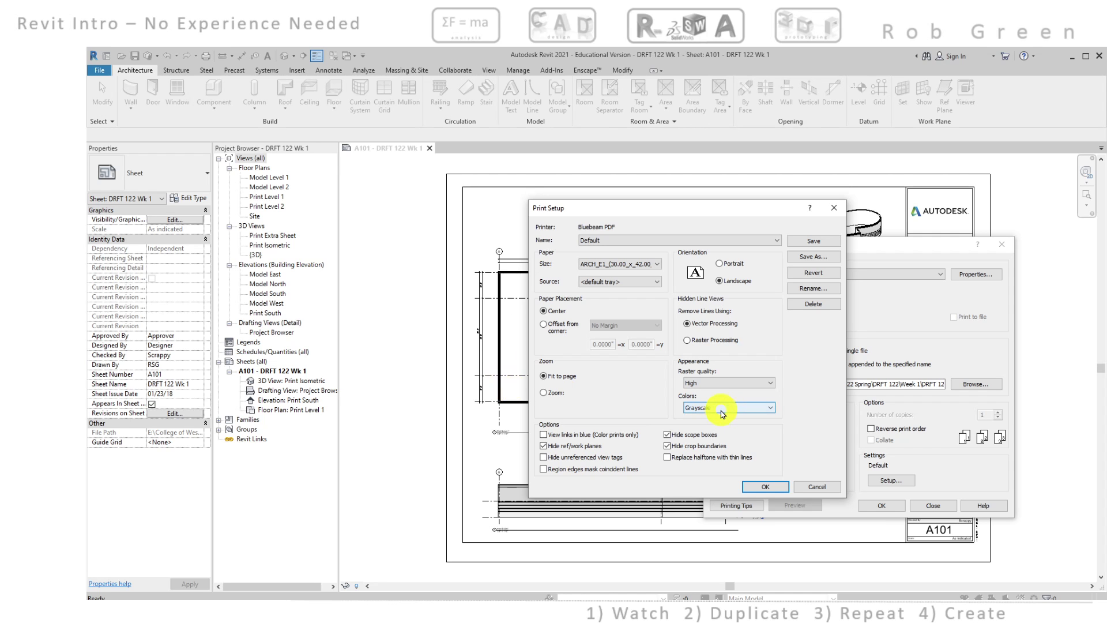
# - Accept the page setup and print A101 to Bluebeam PDF as a separate file
pyautogui.click(766, 487)
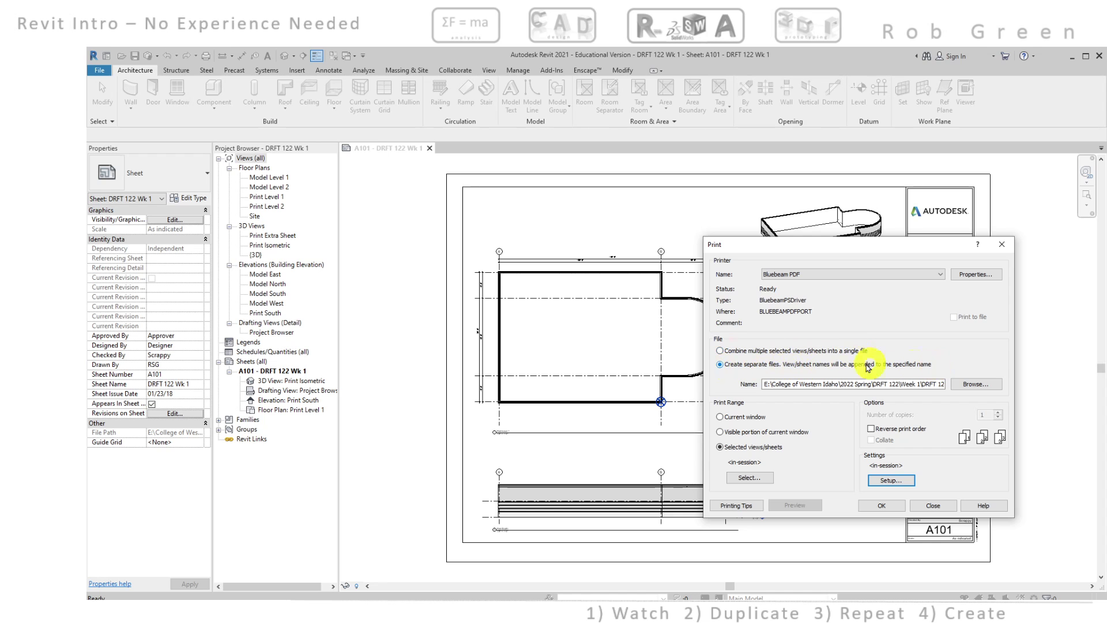
pyautogui.click(879, 506)
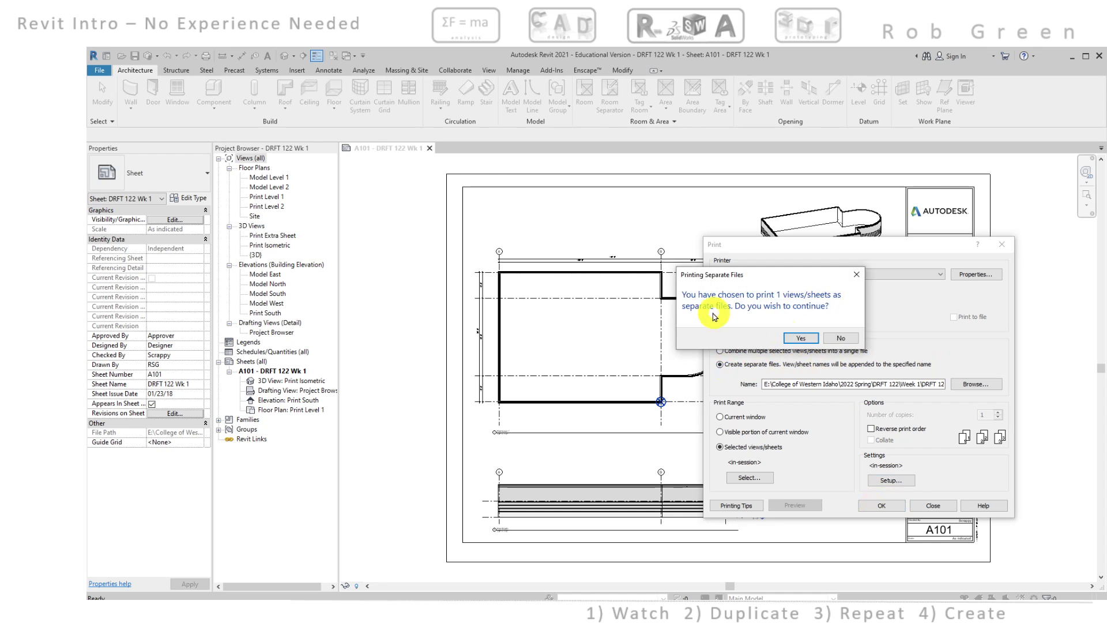
pyautogui.moveTo(775, 281); pyautogui.dragTo(951, 396)
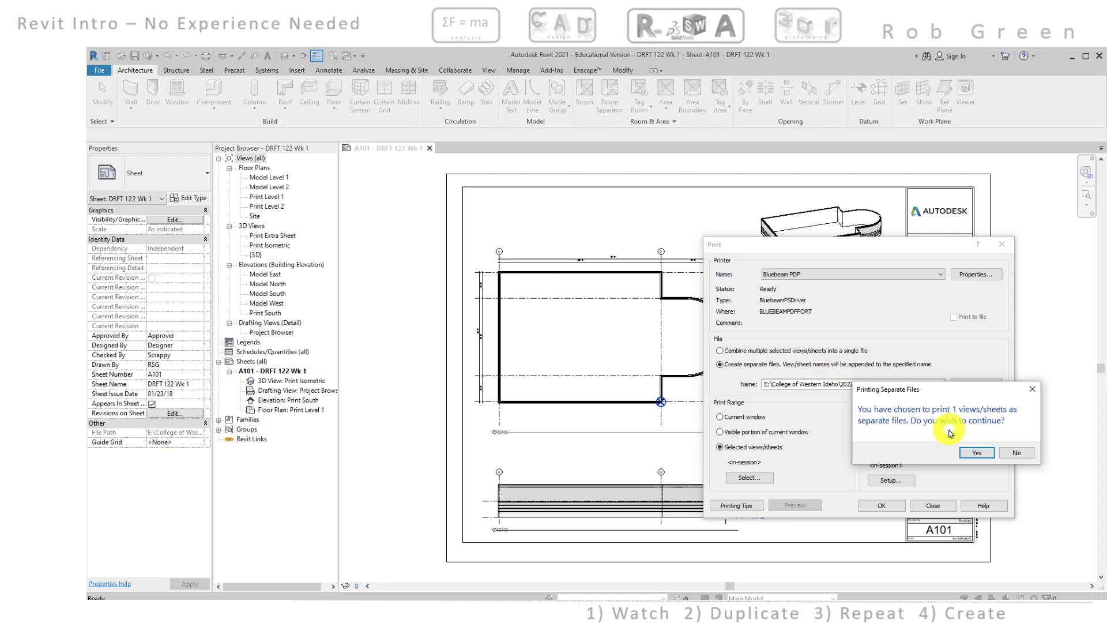
pyautogui.click(986, 455)
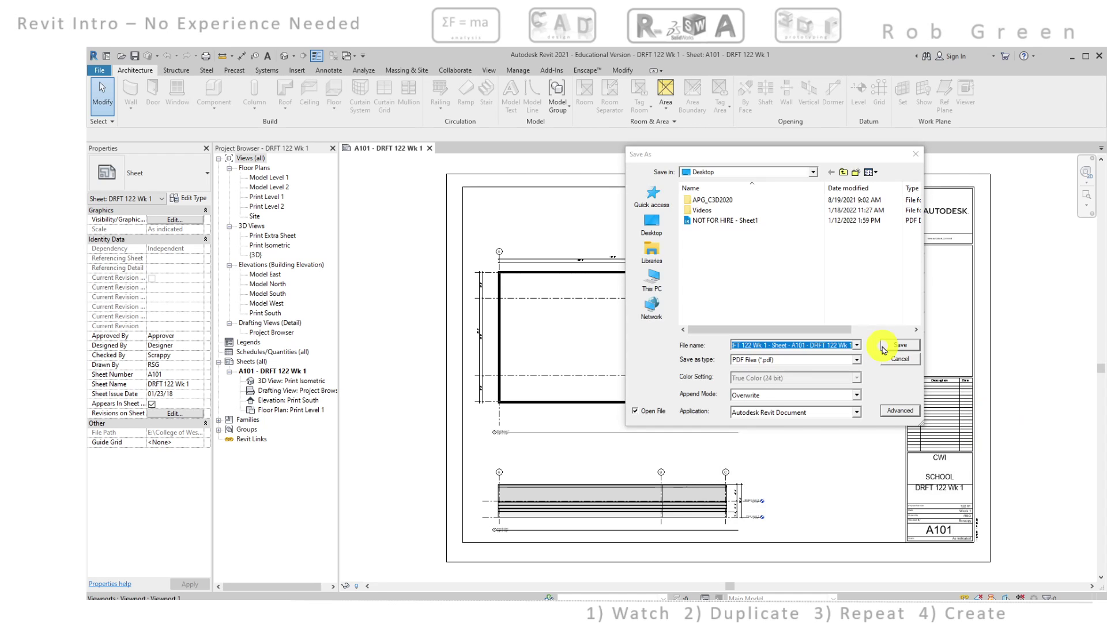
# - Save the PDF to E: > College of Western Idaho > 2022 Spring > DRFT 122 > Week 1
pyautogui.click(812, 172)
pyautogui.click(813, 172)
pyautogui.click(813, 171)
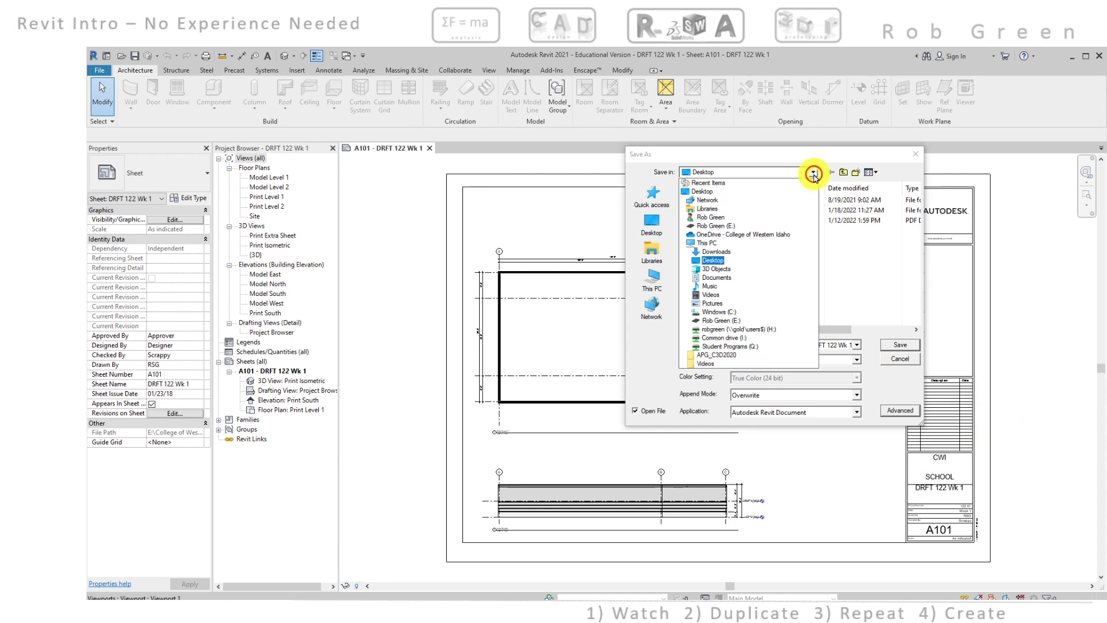
pyautogui.click(721, 320)
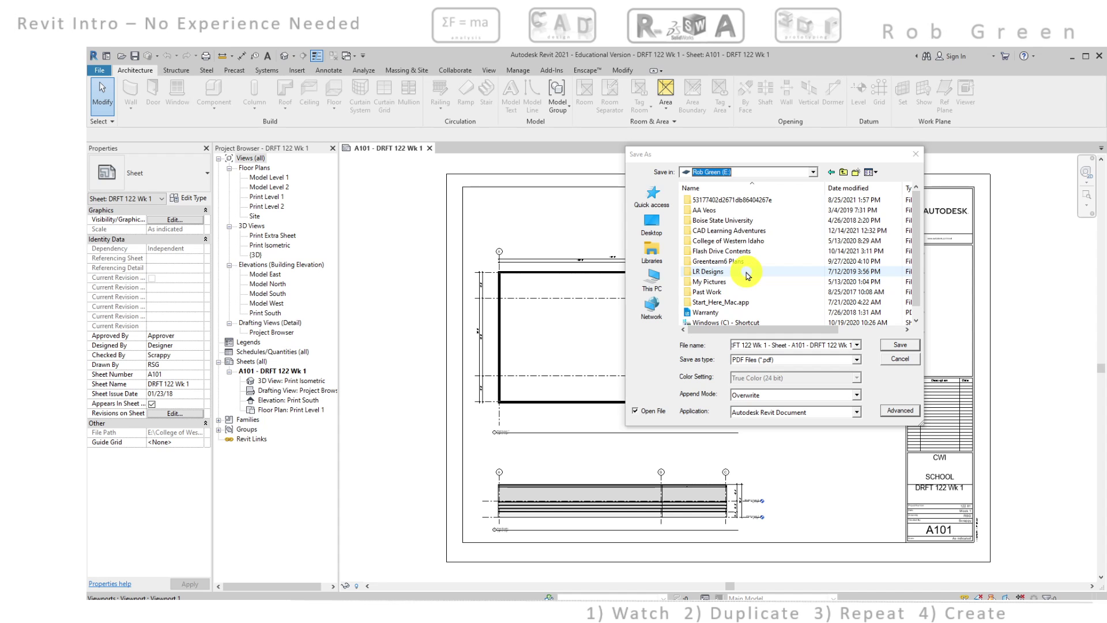
pyautogui.doubleClick(744, 241)
pyautogui.scroll(-3, 730, 282)
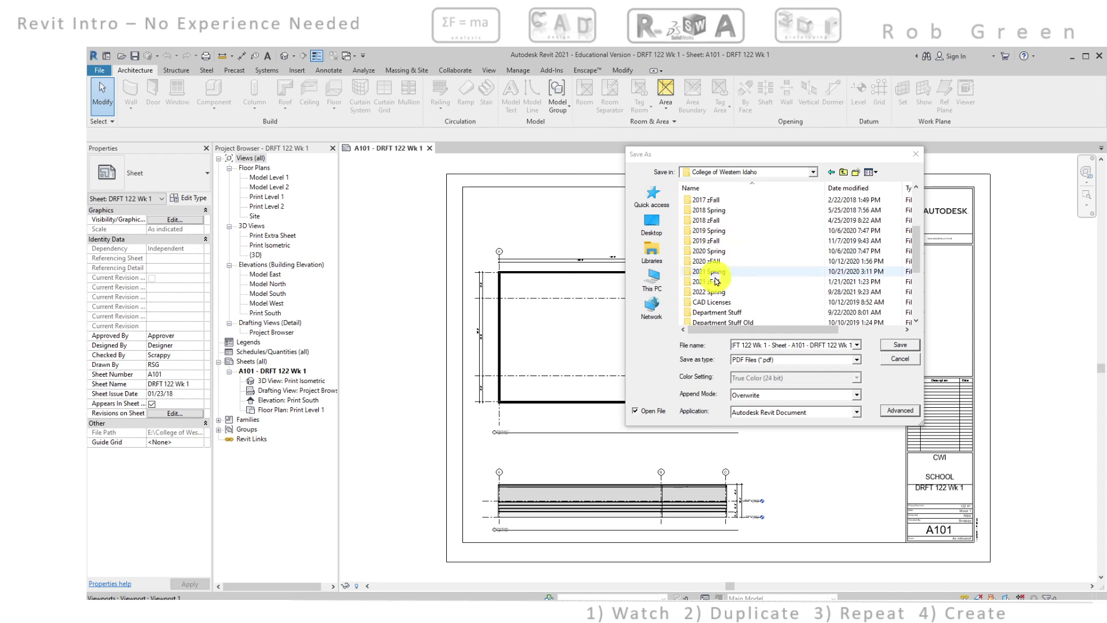
pyautogui.click(715, 292)
pyautogui.doubleClick(714, 293)
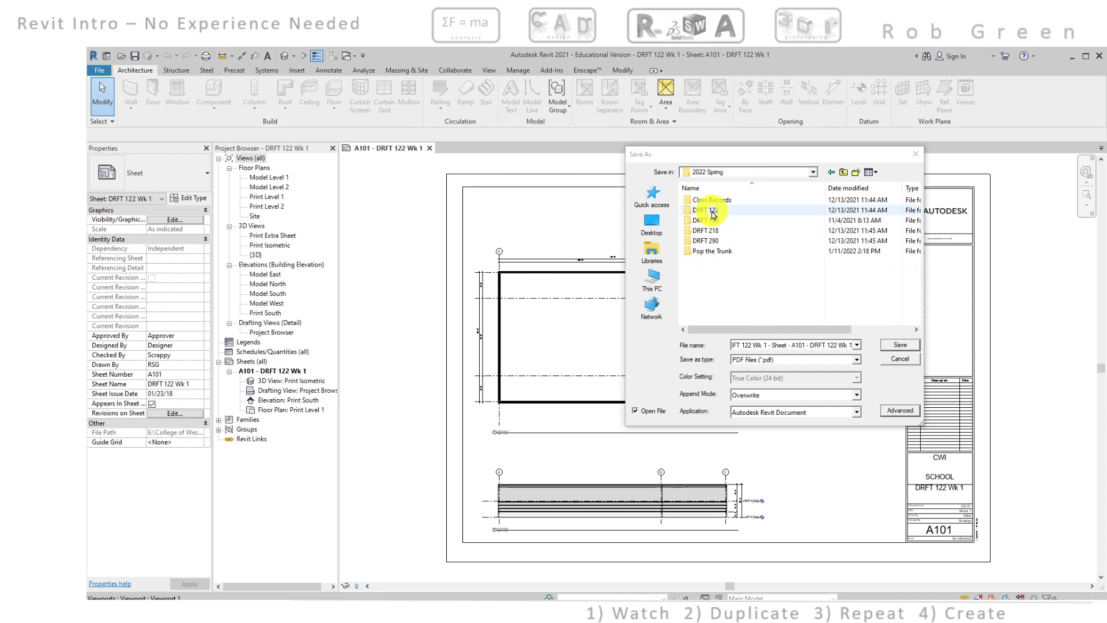
pyautogui.doubleClick(709, 210)
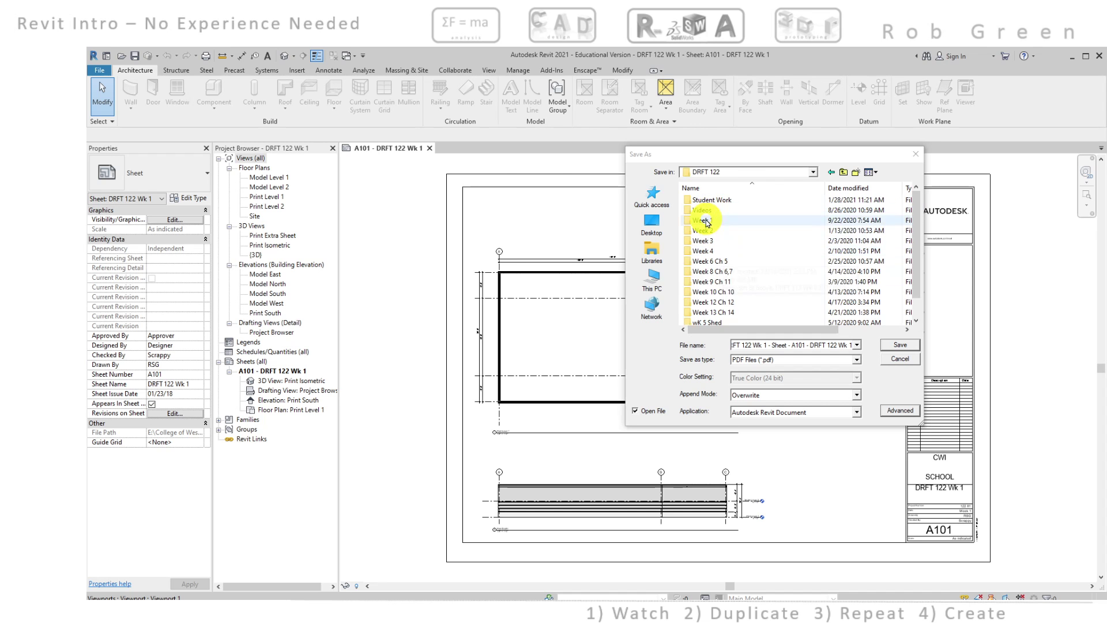
pyautogui.doubleClick(709, 220)
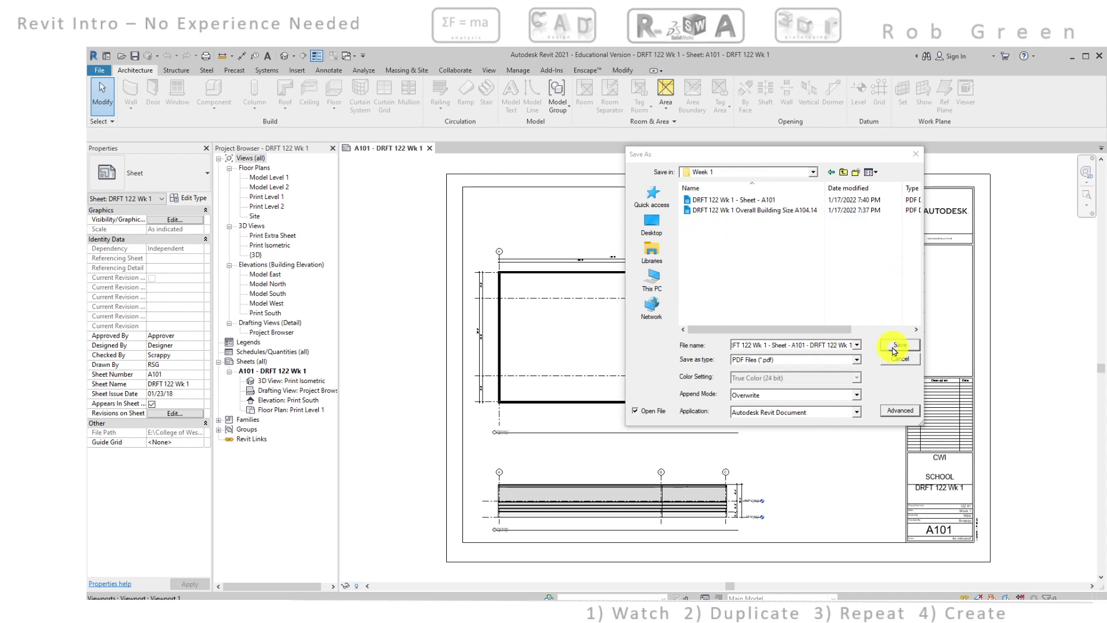
pyautogui.click(893, 345)
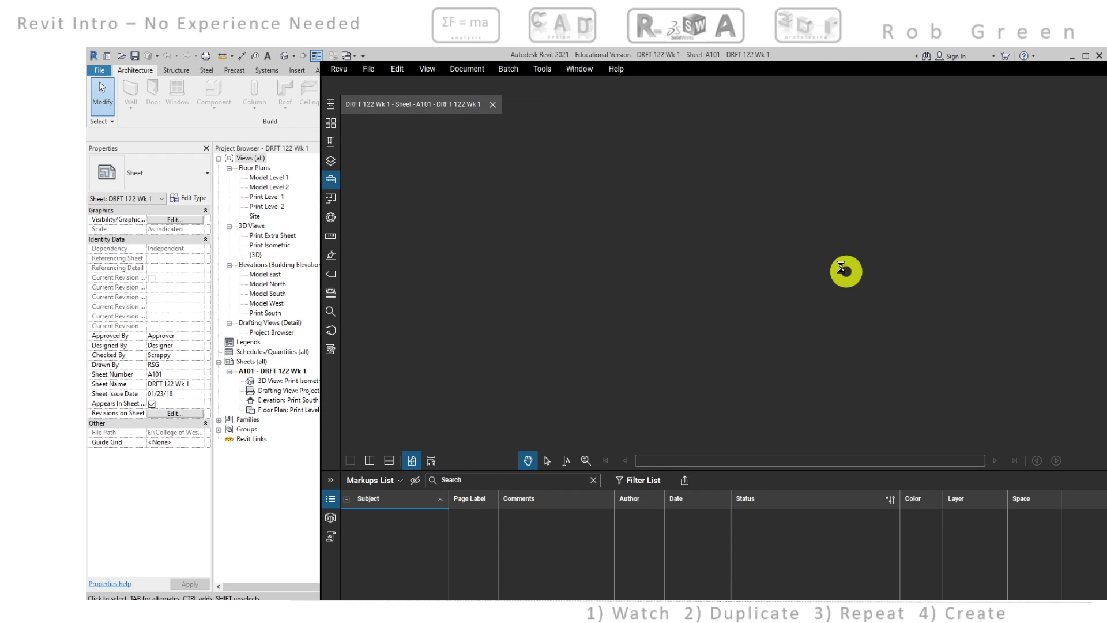
# - Review the A101 PDF full-screen in Revu, close it, and launch File Explorer
pyautogui.moveTo(836, 70)
pyautogui.mouseDown()
pyautogui.moveTo(605, 59)
pyautogui.moveTo(614, 64)
pyautogui.mouseUp()
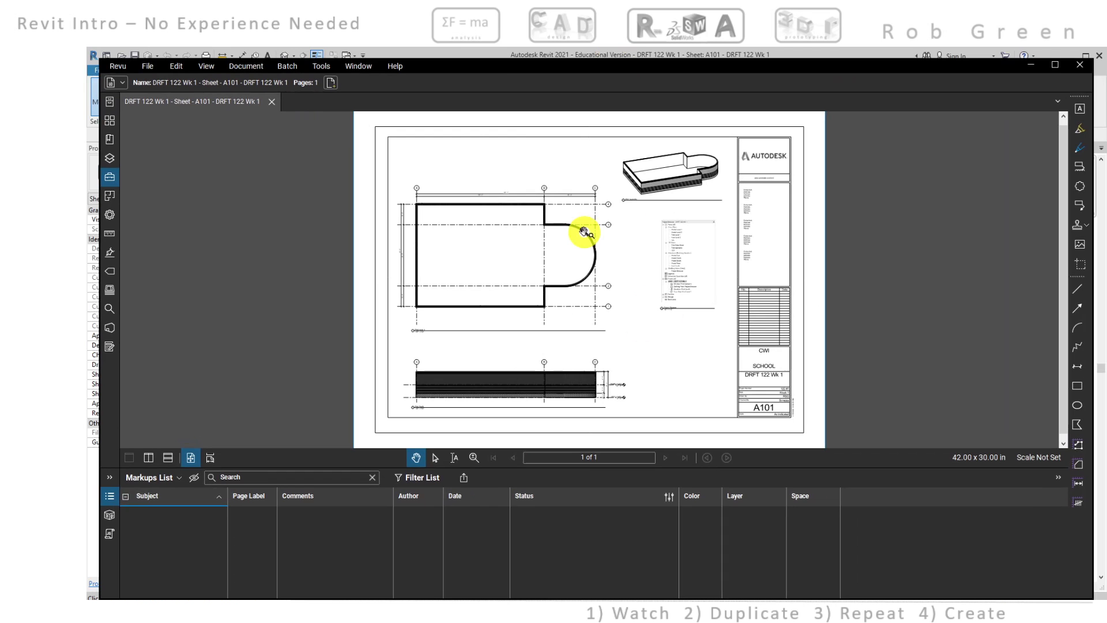
pyautogui.click(271, 102)
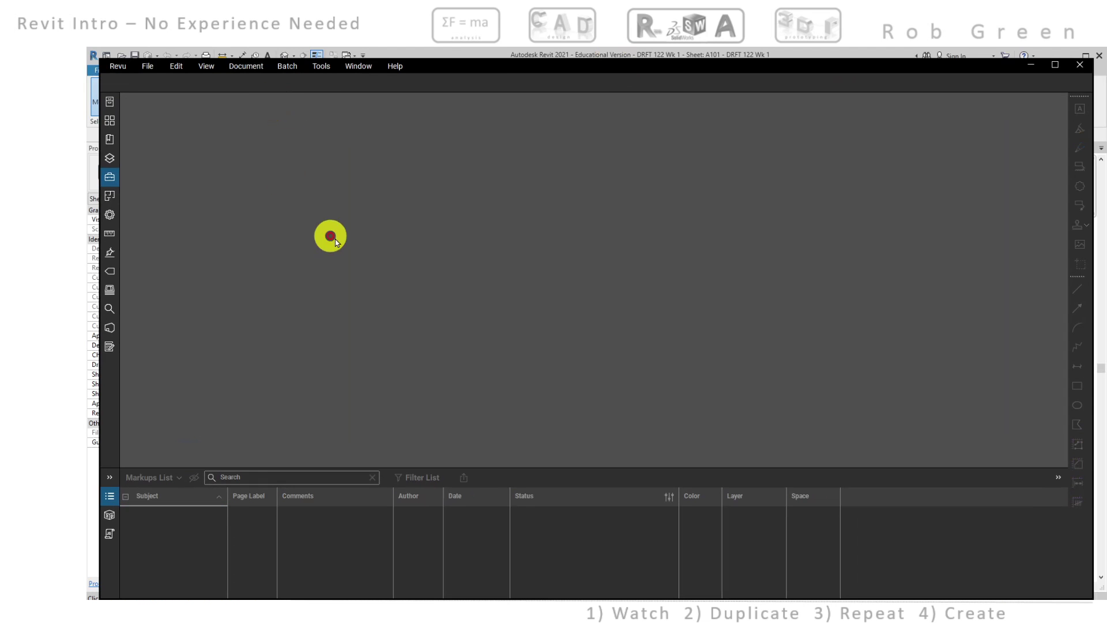
pyautogui.click(537, 594)
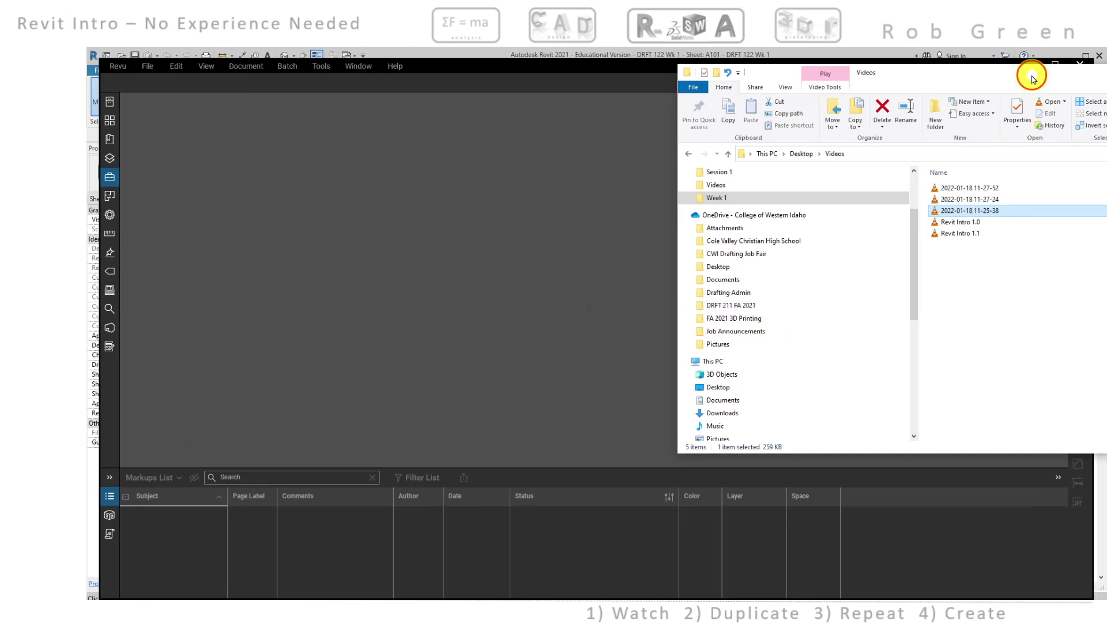
# - In E: > College of Western Idaho > 2022 Spring > DRFT 122 > Week 1, sort by date to find the A101 PDF, then close Explorer
pyautogui.moveTo(1032, 78); pyautogui.dragTo(580, 124)
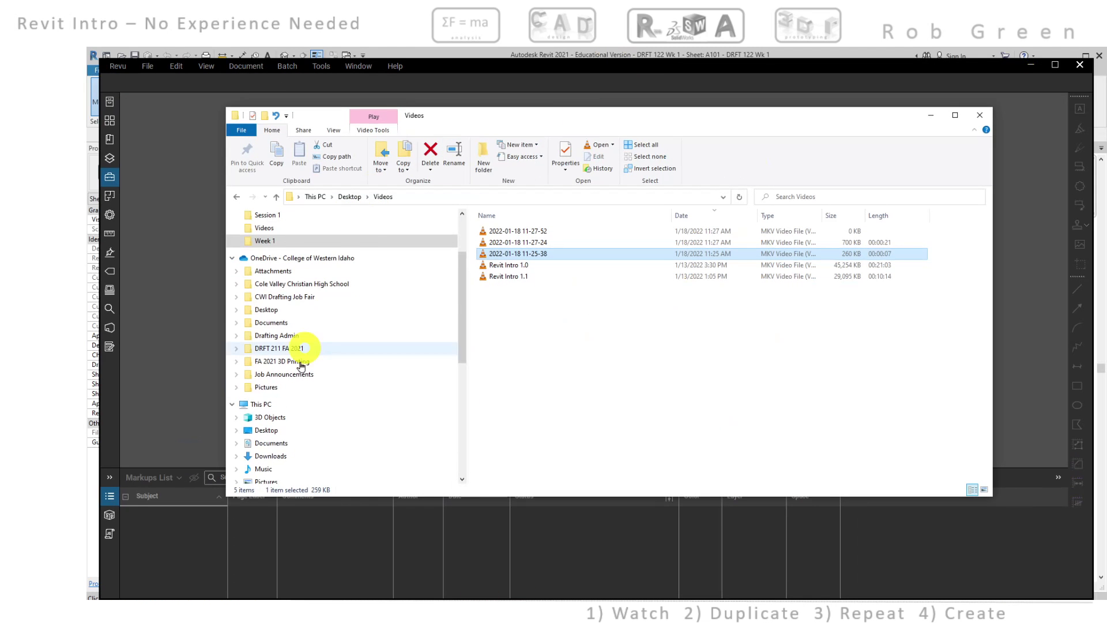
pyautogui.scroll(-2, 297, 375)
pyautogui.click(275, 451)
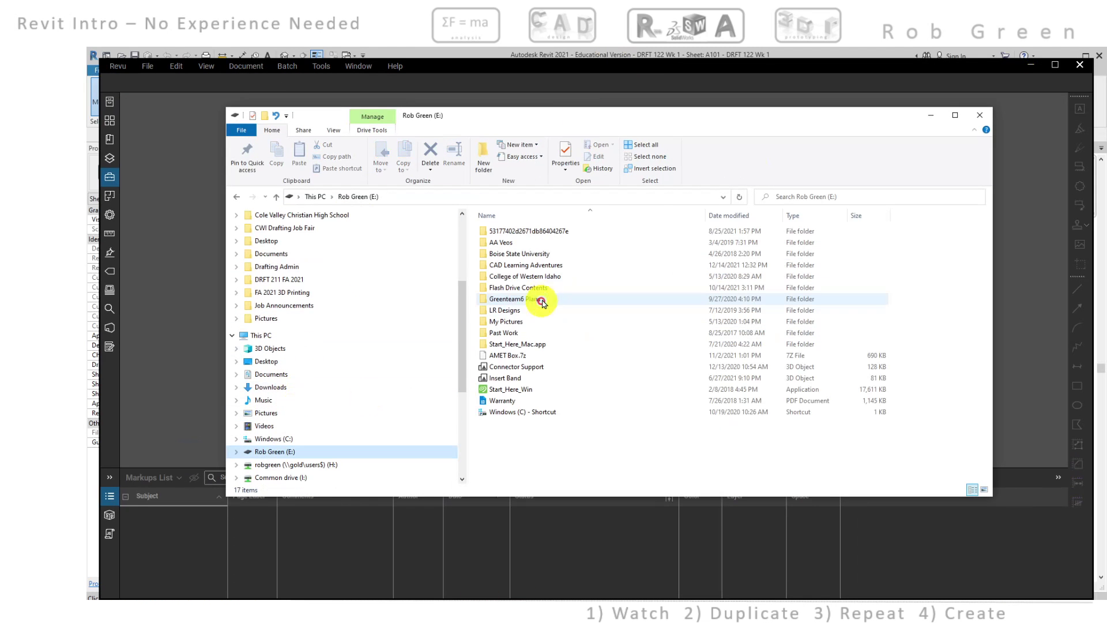
pyautogui.doubleClick(537, 276)
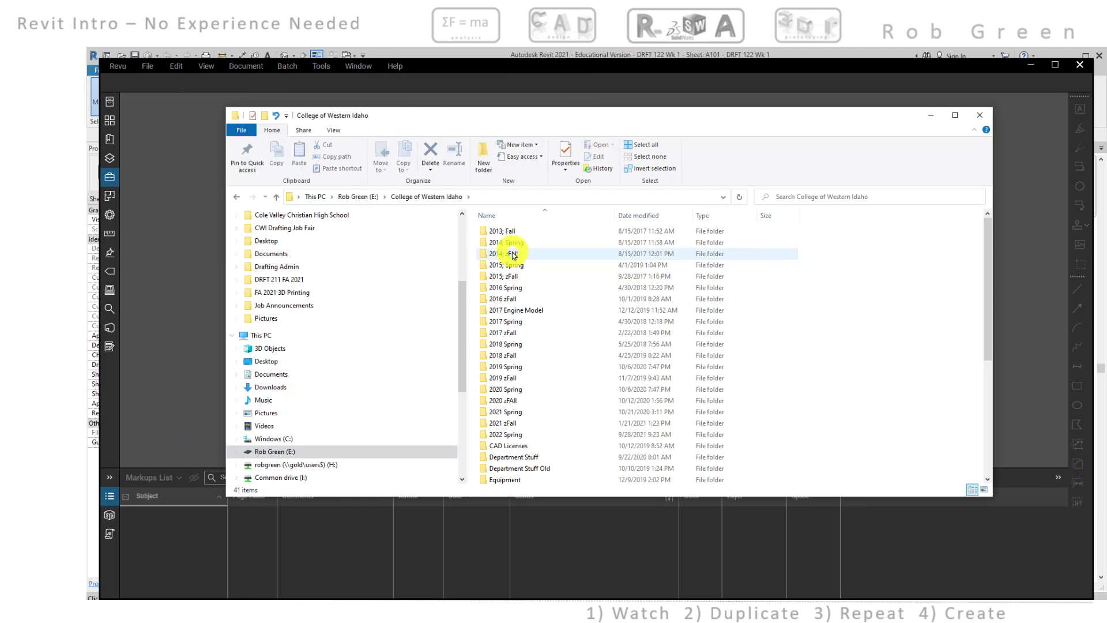
pyautogui.doubleClick(507, 435)
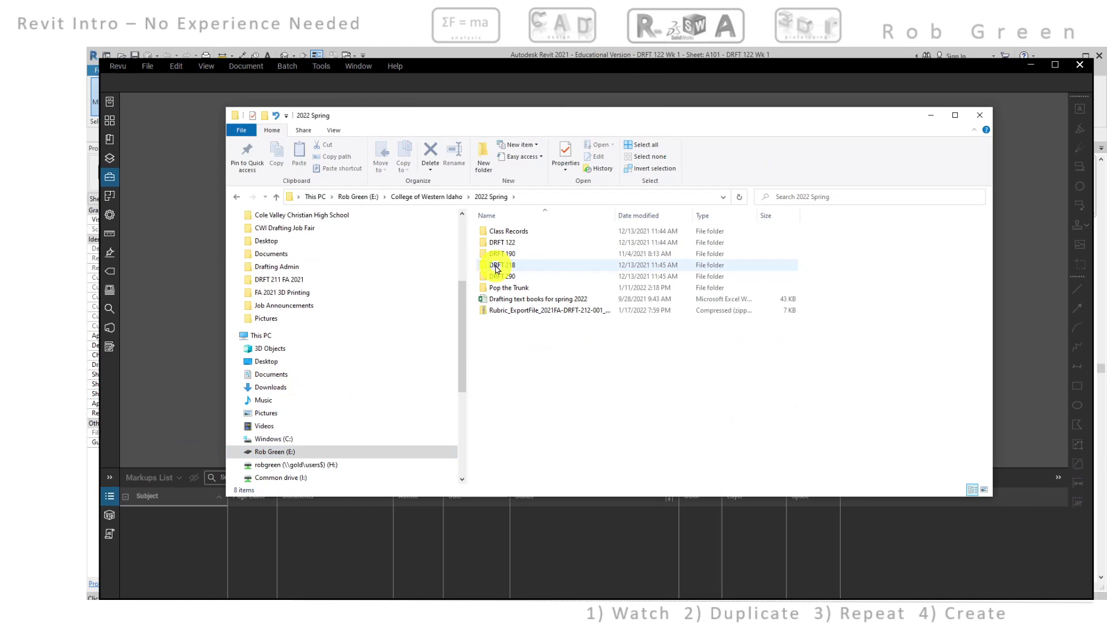
pyautogui.doubleClick(502, 242)
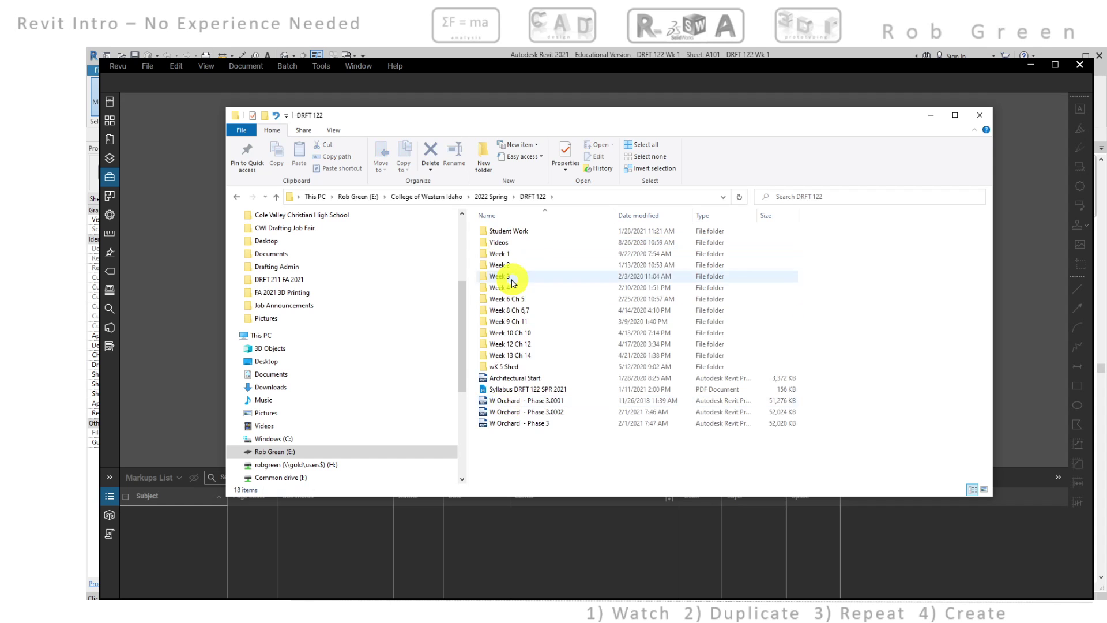
pyautogui.doubleClick(503, 253)
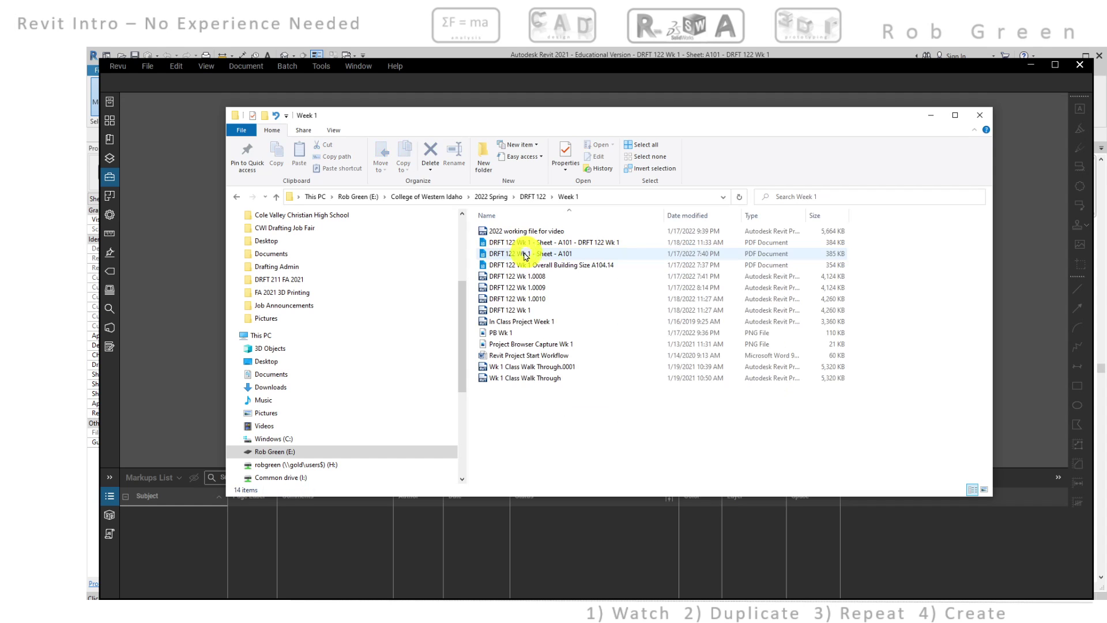
pyautogui.click(685, 216)
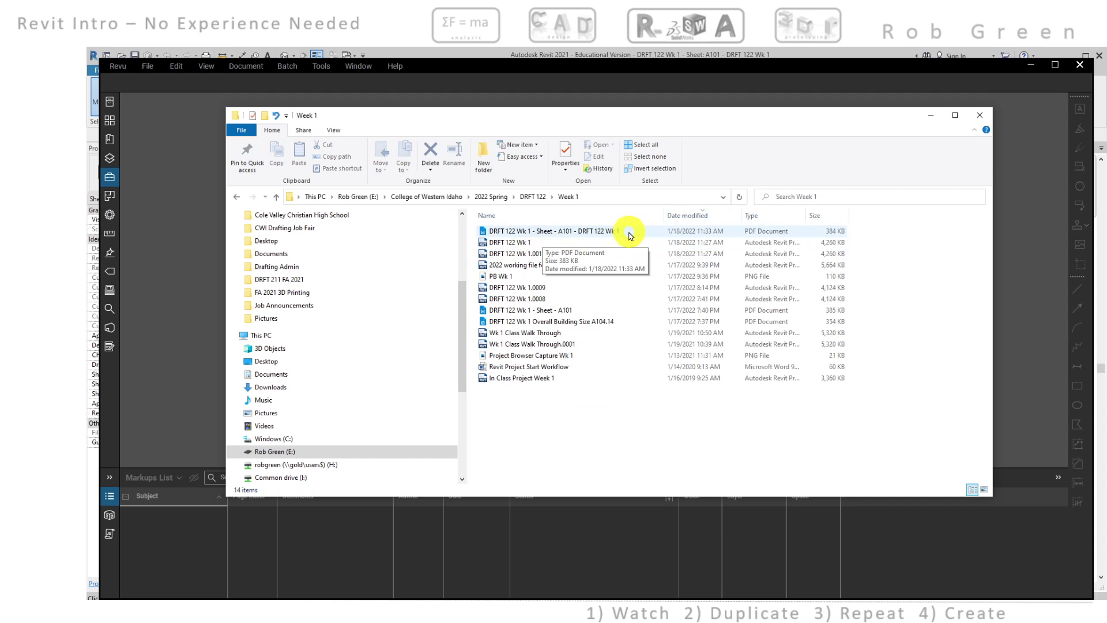
pyautogui.click(979, 115)
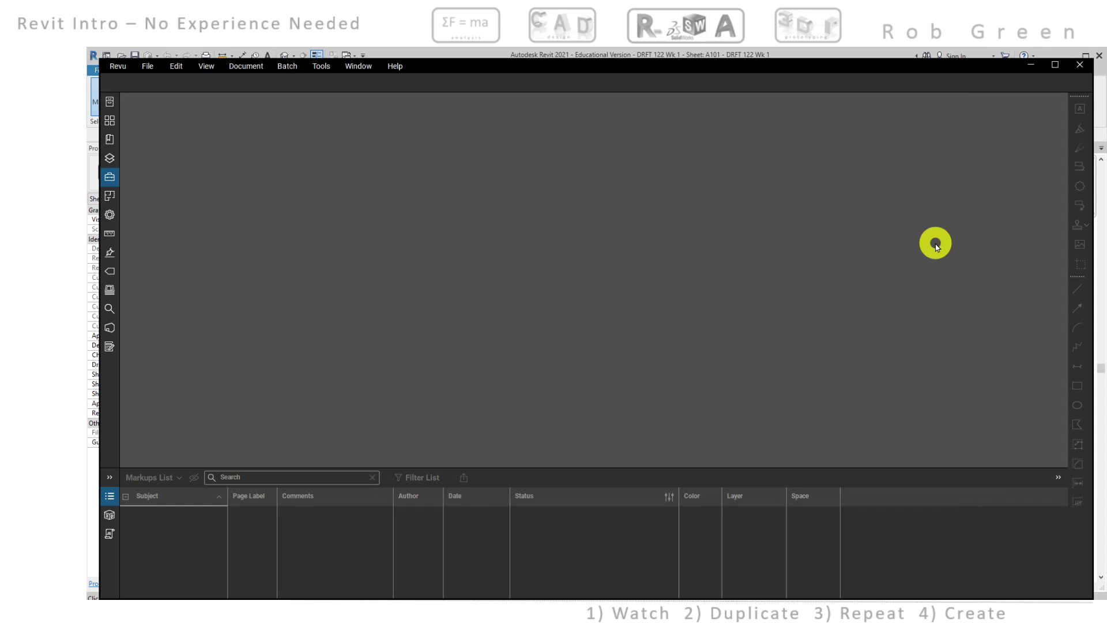